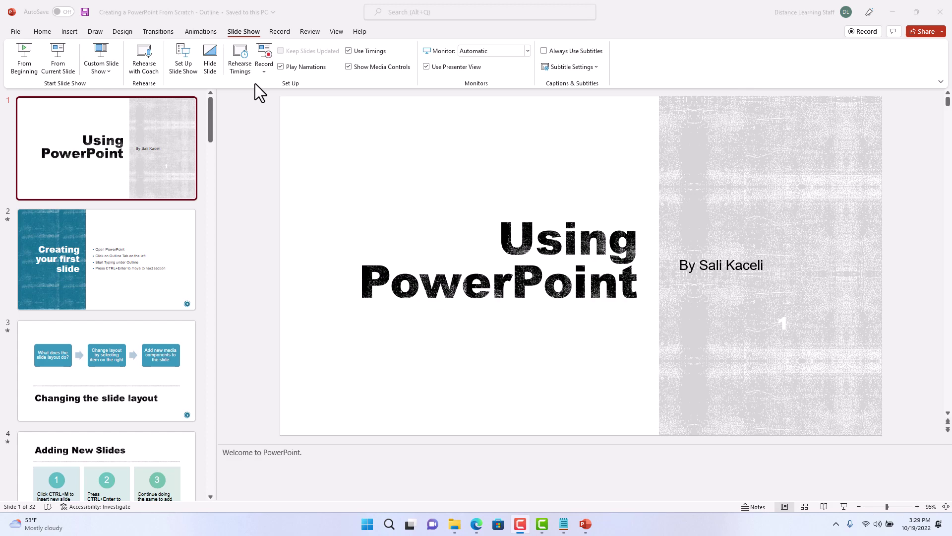
# Step: Bring the 'Using PowerPoint' presentation window into focus before starting the show
pyautogui.click(238, 38)
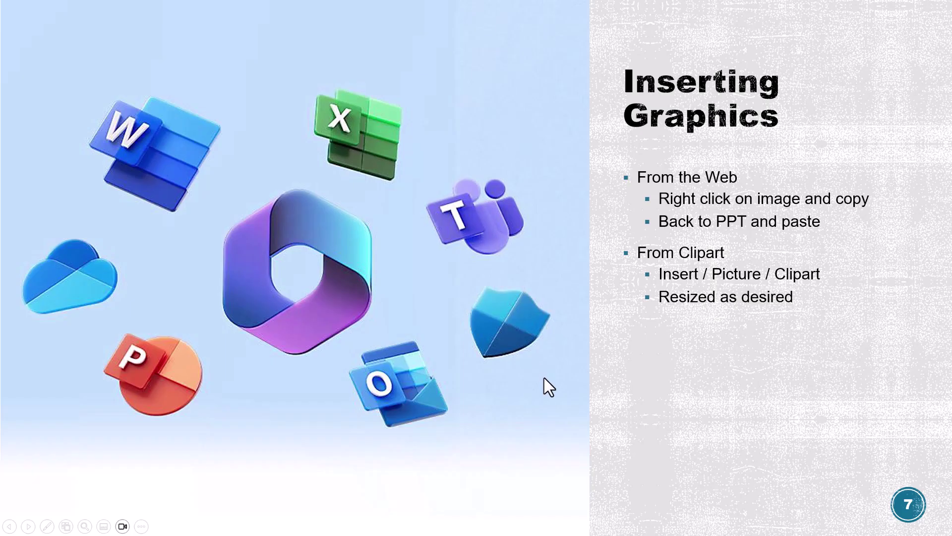
# Step: Switch the slide show's ink annotation tool to the highlighter
pyautogui.click(48, 526)
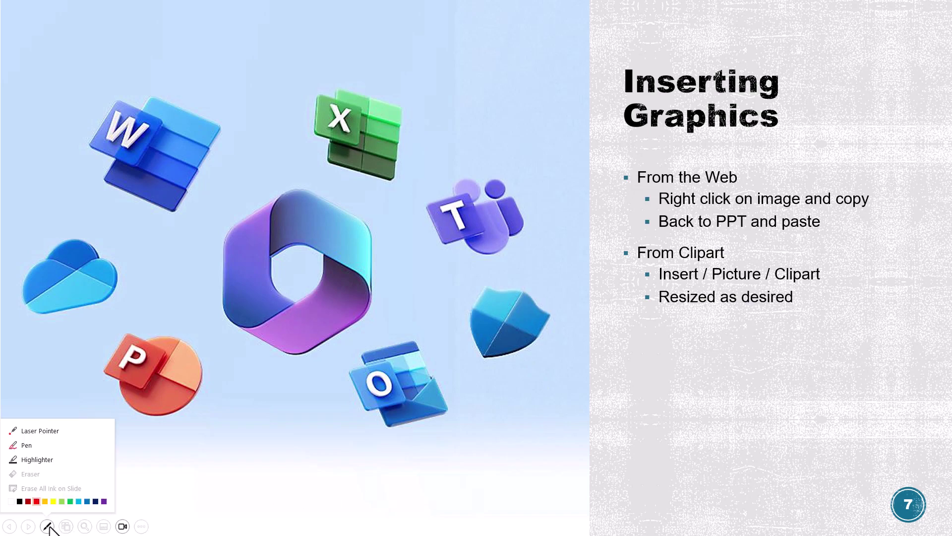
pyautogui.click(38, 460)
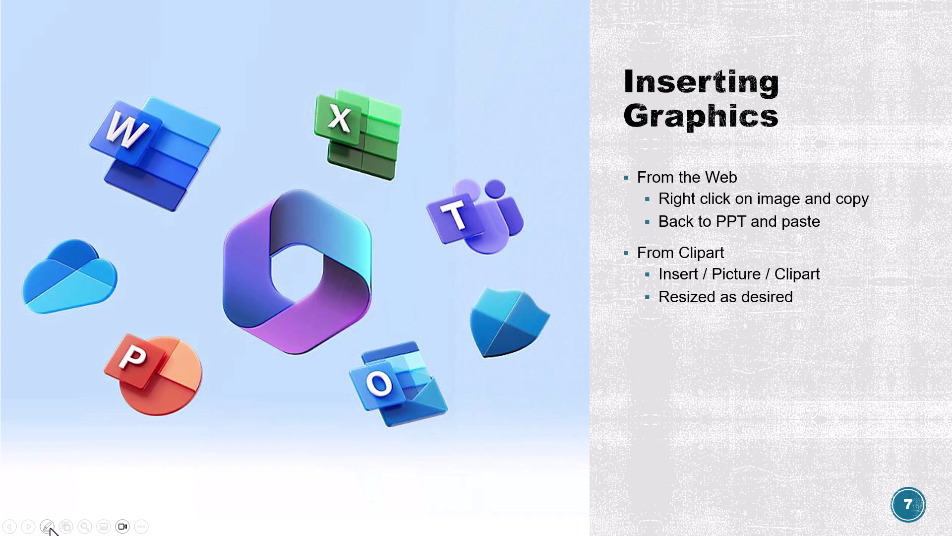
pyautogui.click(49, 526)
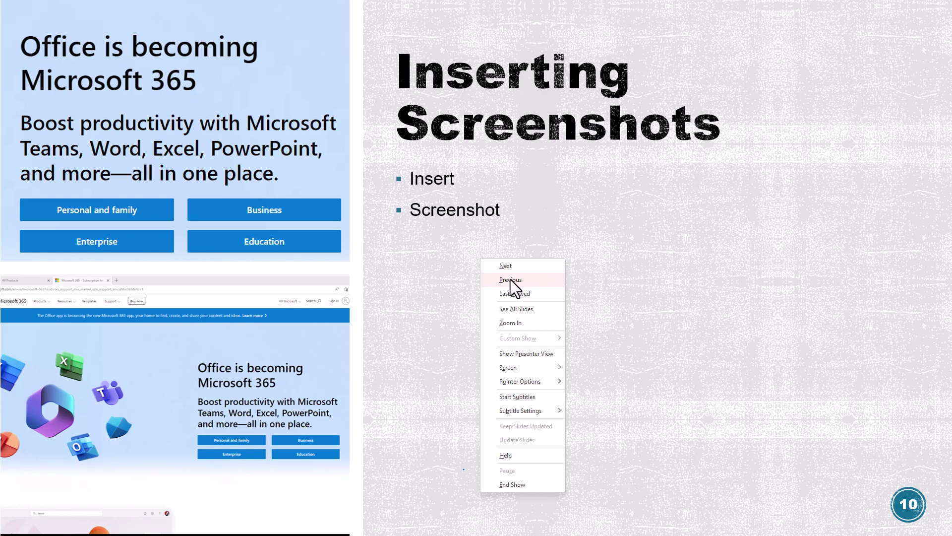
# Step: Jump to slide 11 through the See All Slides grid overview
pyautogui.click(520, 308)
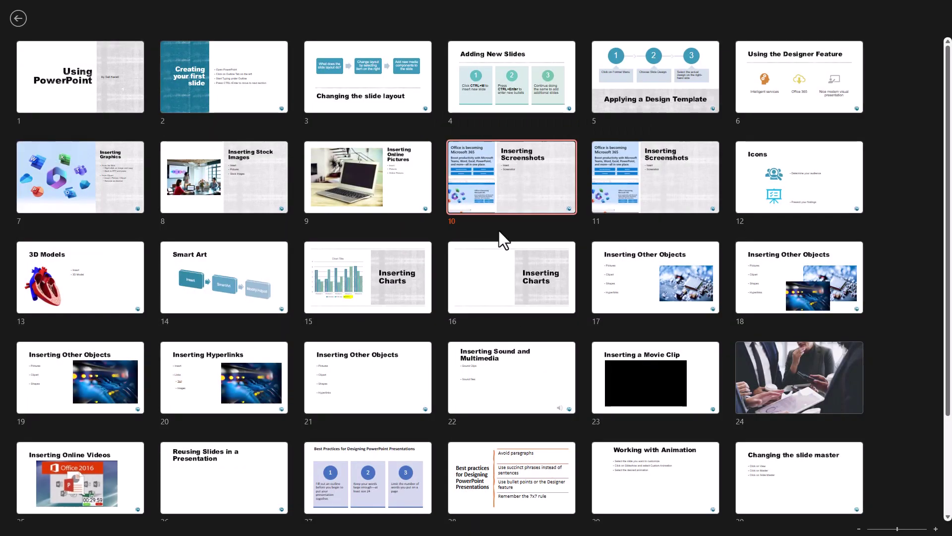
pyautogui.click(500, 197)
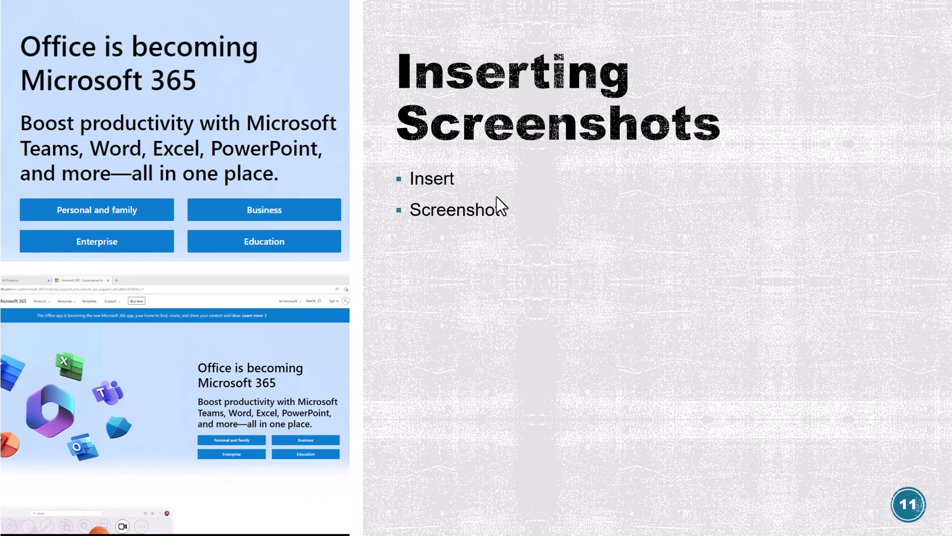
pyautogui.rightClick(497, 197)
pyautogui.moveTo(551, 171)
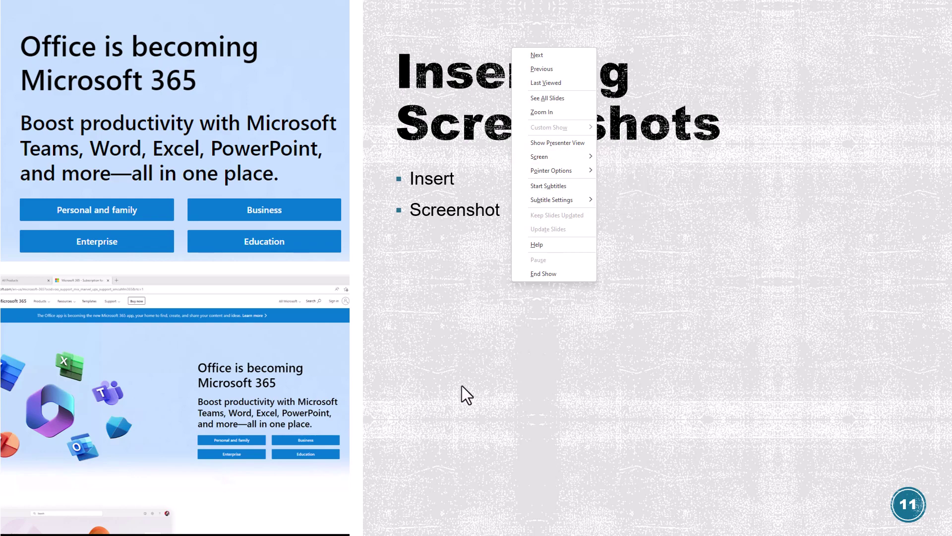
# Step: Bring up the all-slides grid overview again from the right-click menu
pyautogui.rightClick(498, 69)
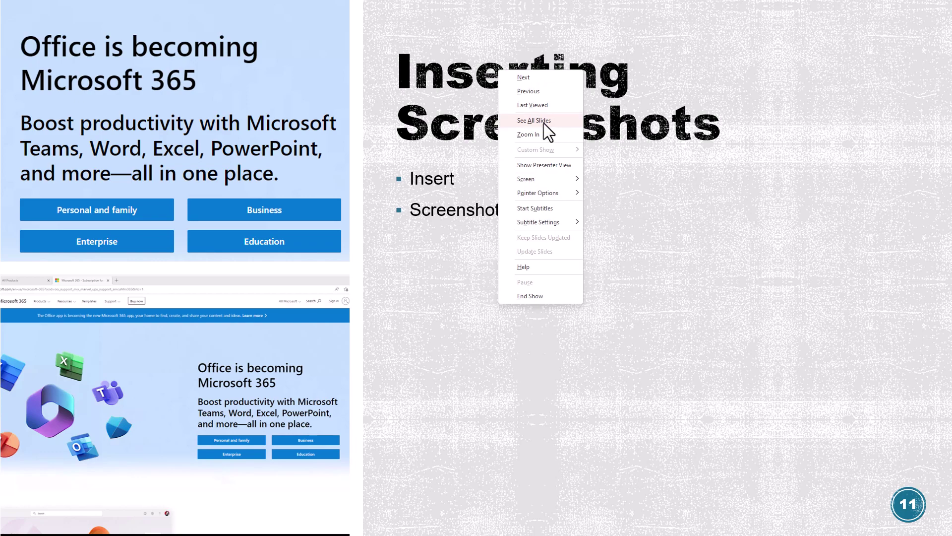
pyautogui.click(458, 288)
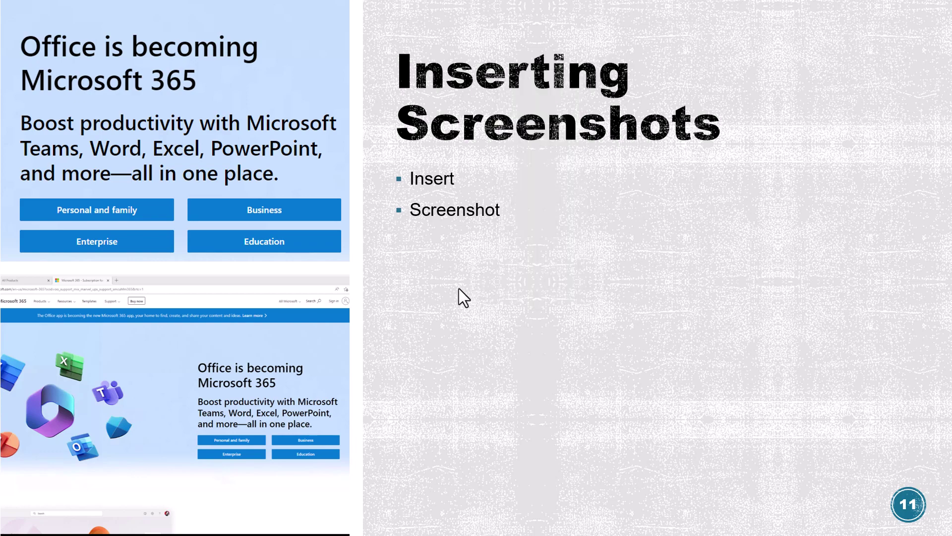
pyautogui.rightClick(459, 288)
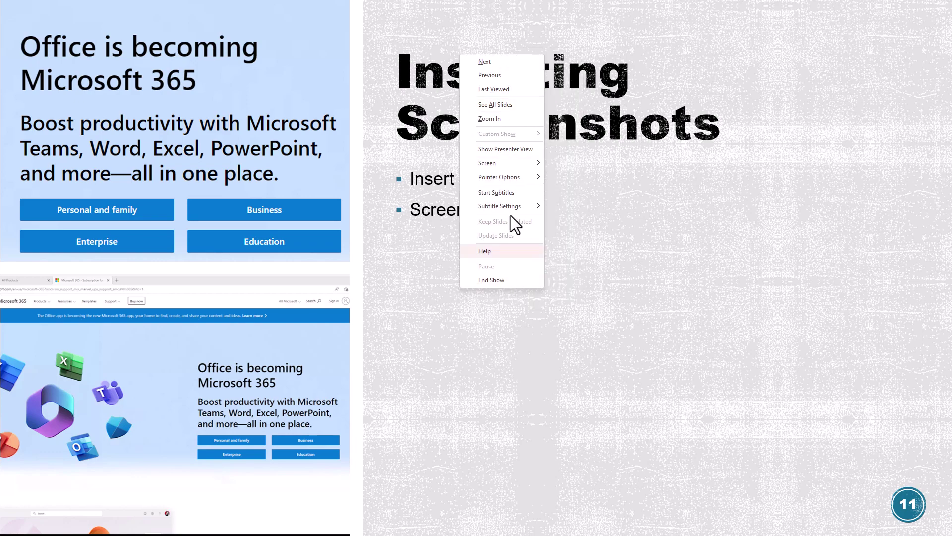
pyautogui.click(503, 106)
pyautogui.scroll(-1, 525, 405)
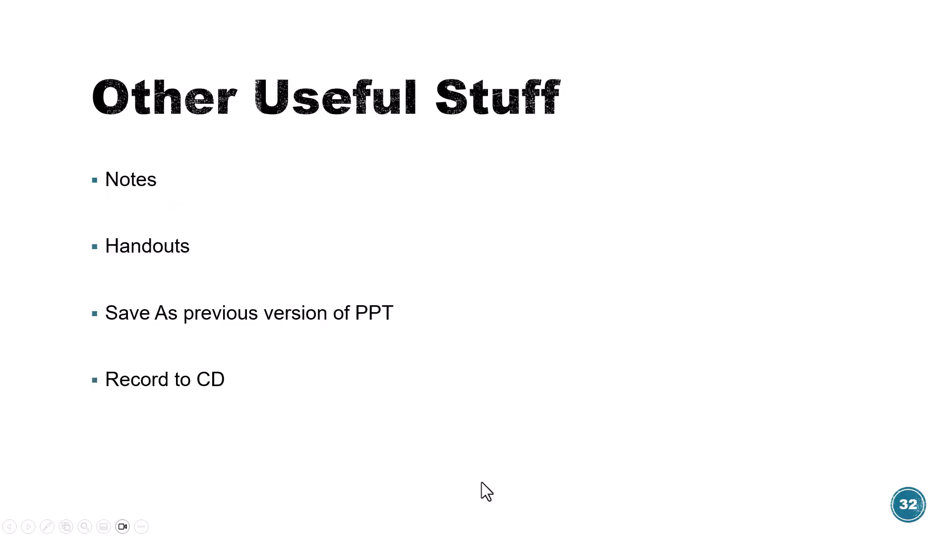
pyautogui.click(481, 481)
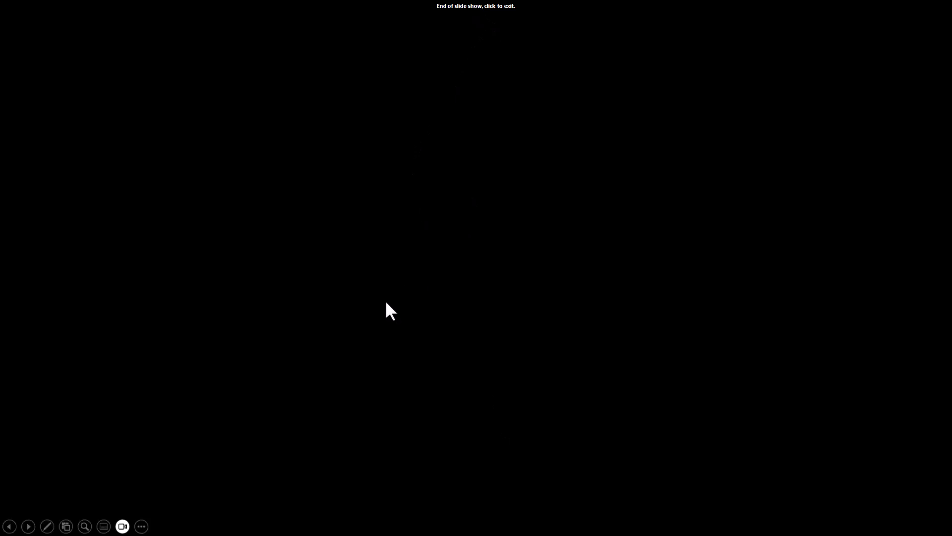
# Step: Exit the finished slide show back to normal view on slide 32
pyautogui.click(389, 312)
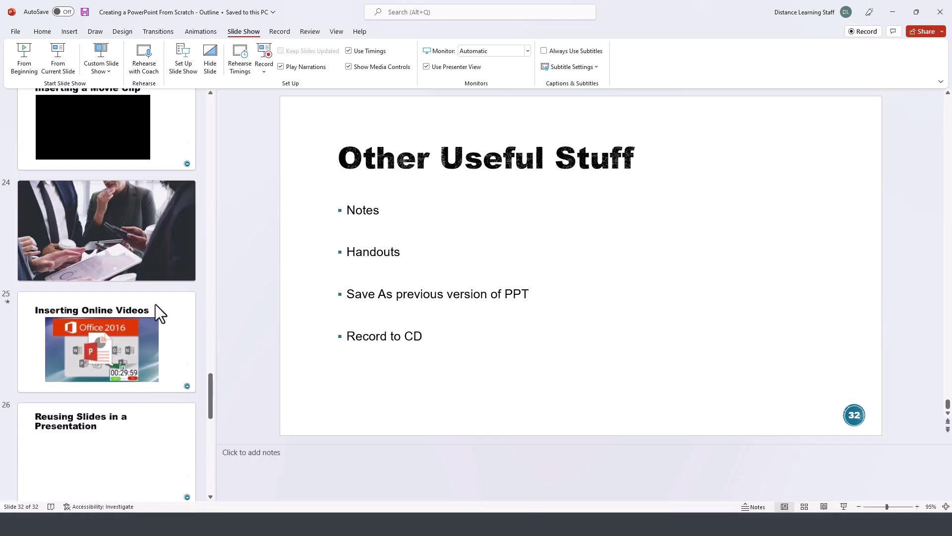
pyautogui.scroll(1, 156, 304)
pyautogui.scroll(2, 155, 305)
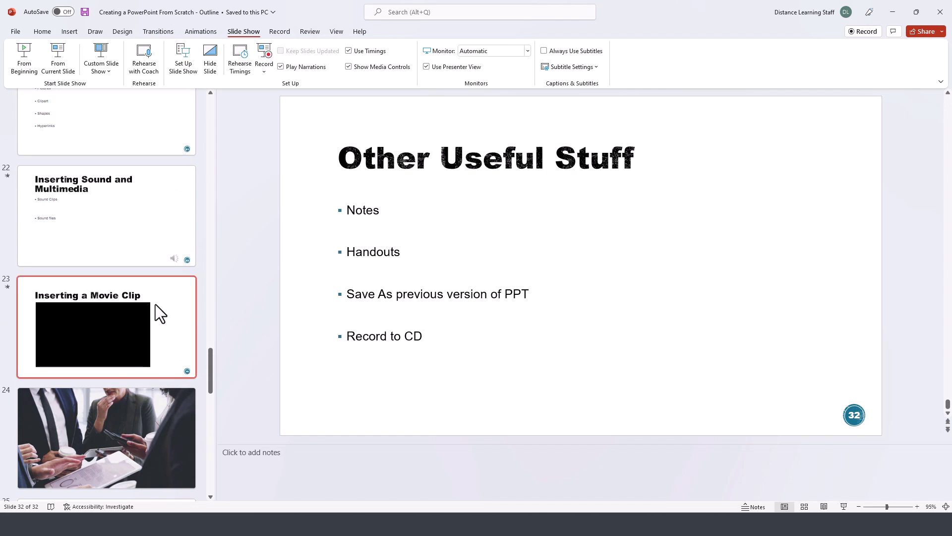